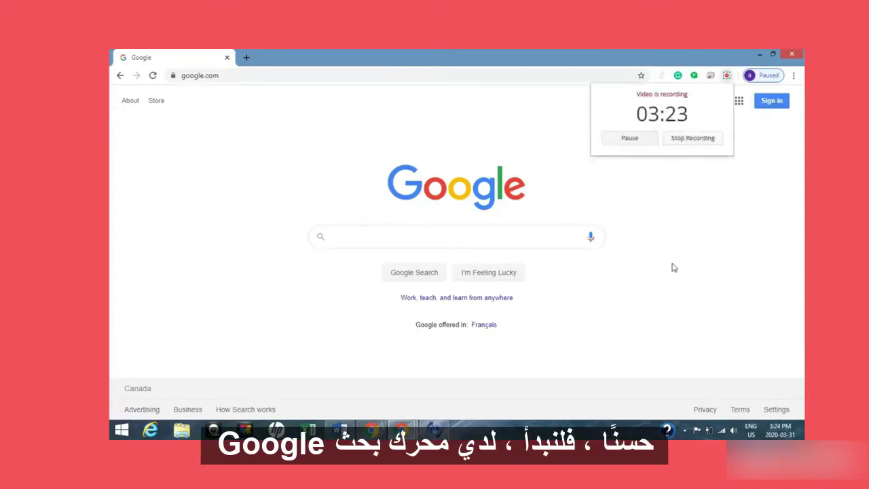
# Search Google for 'create a new gmail account'.
pyautogui.click(674, 267)
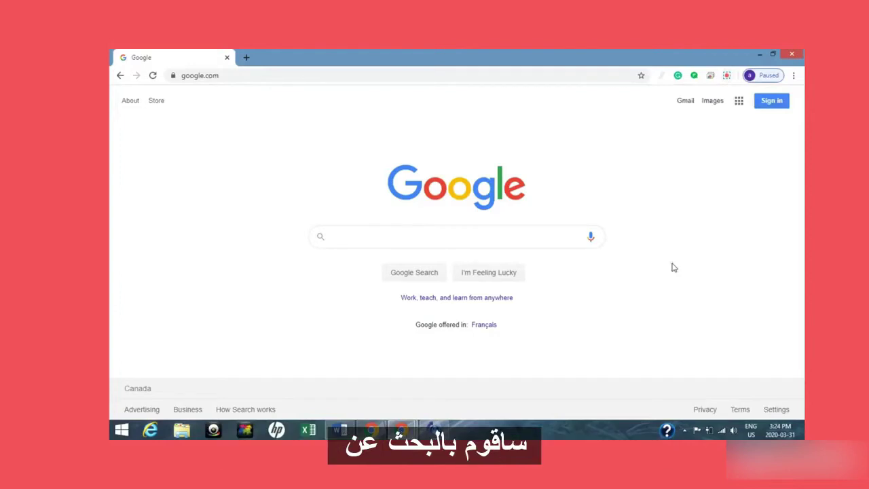
pyautogui.click(355, 237)
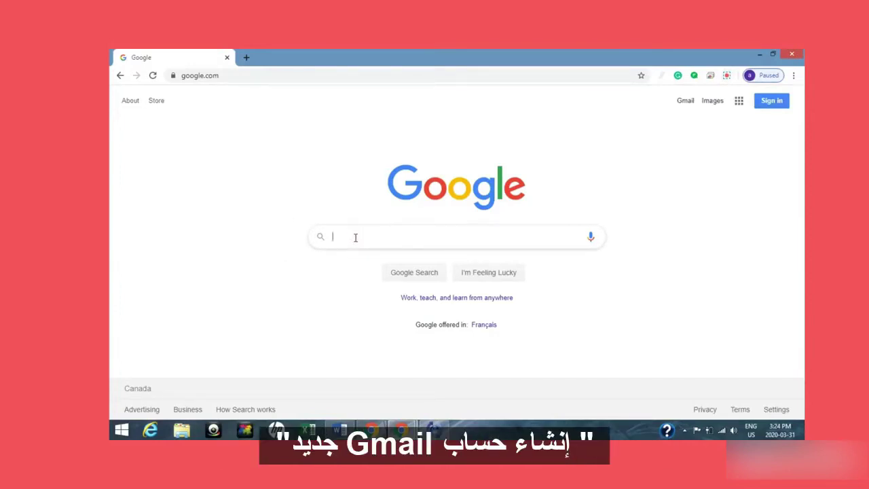
pyautogui.write('crea')
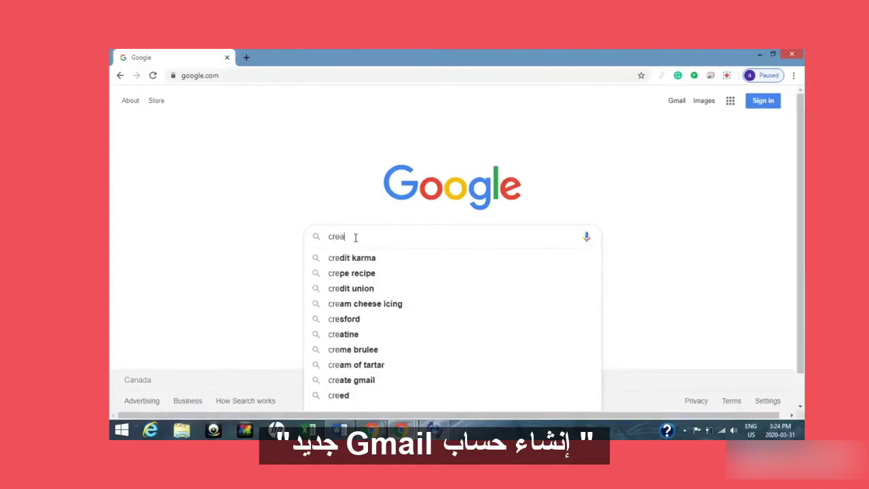
pyautogui.write('te a new')
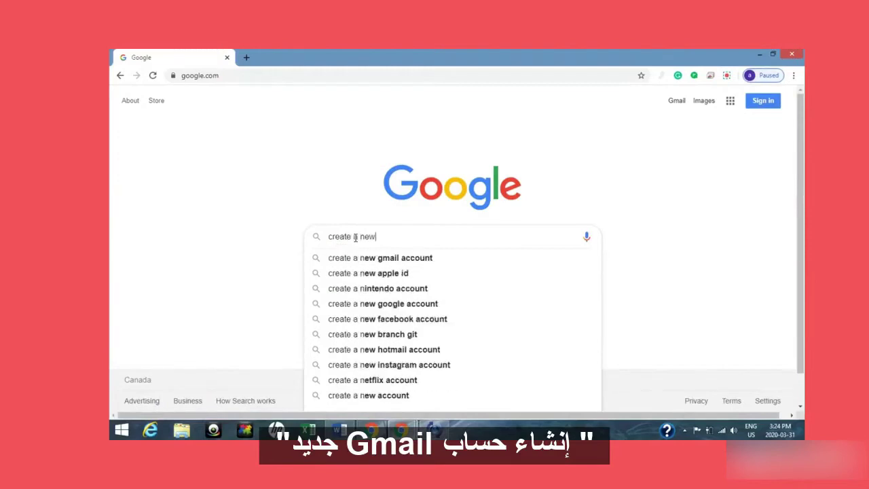
pyautogui.write(' gma')
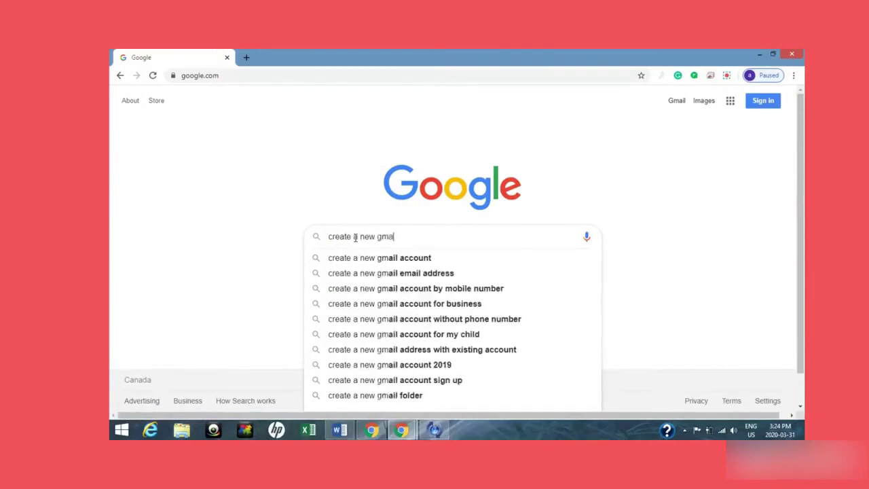
pyautogui.write('il account')
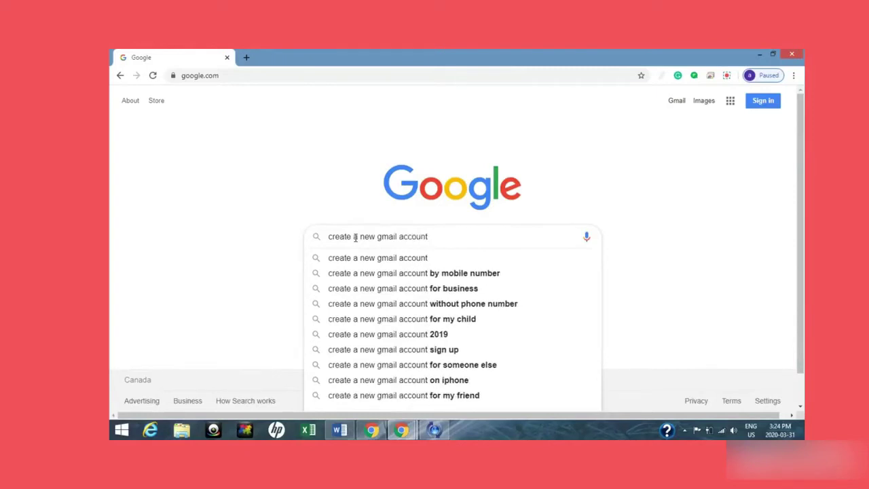
pyautogui.press('Return')
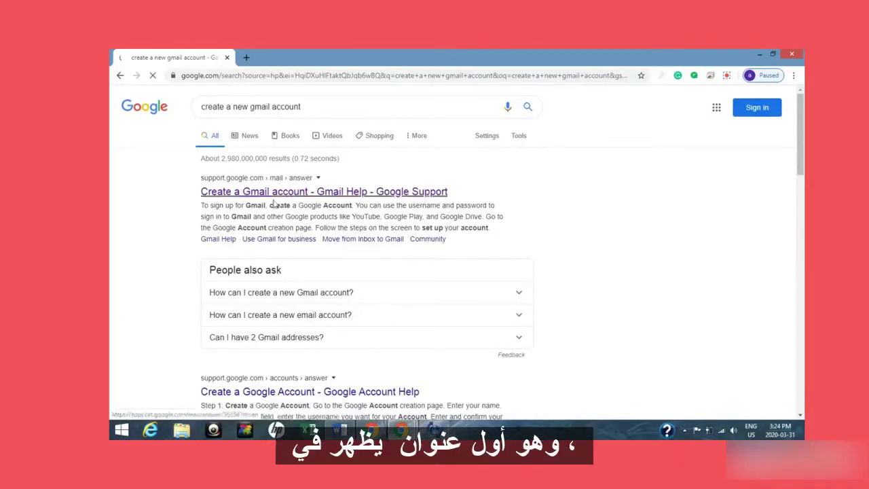
# Open the 'Create a Gmail account - Gmail Help' result and choose Create an account.
pyautogui.scroll(-1, 653, 357)
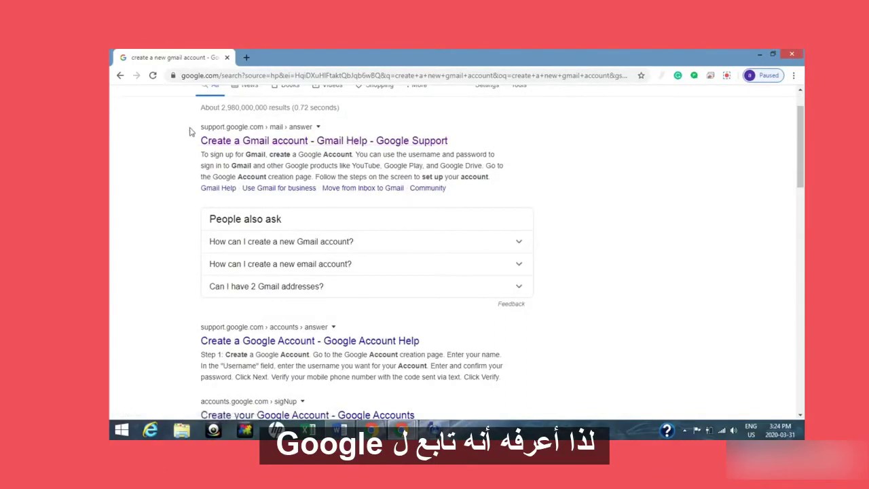
pyautogui.click(343, 146)
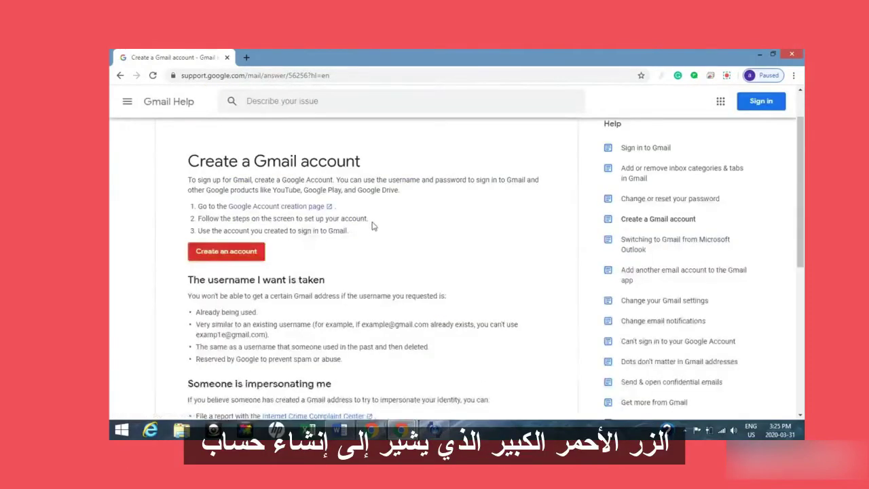
pyautogui.click(228, 251)
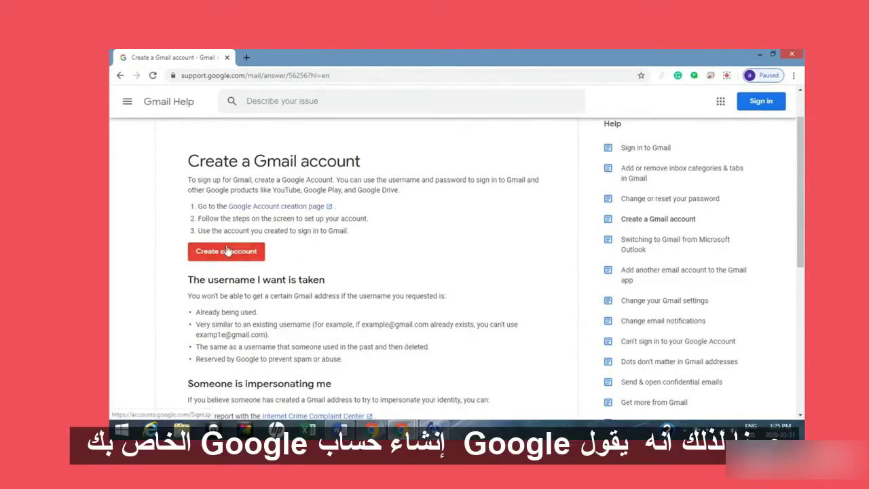
pyautogui.click(228, 252)
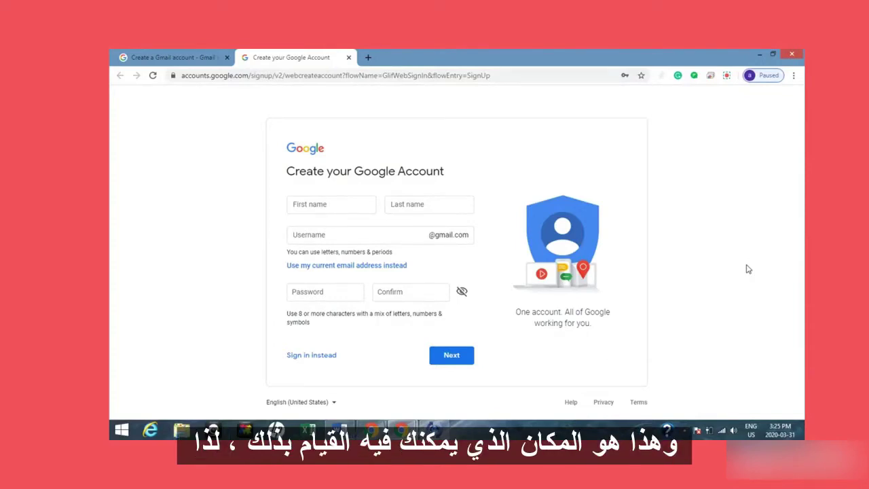
# Enter the account holder's first name, last name, and a username built from them.
pyautogui.click(314, 201)
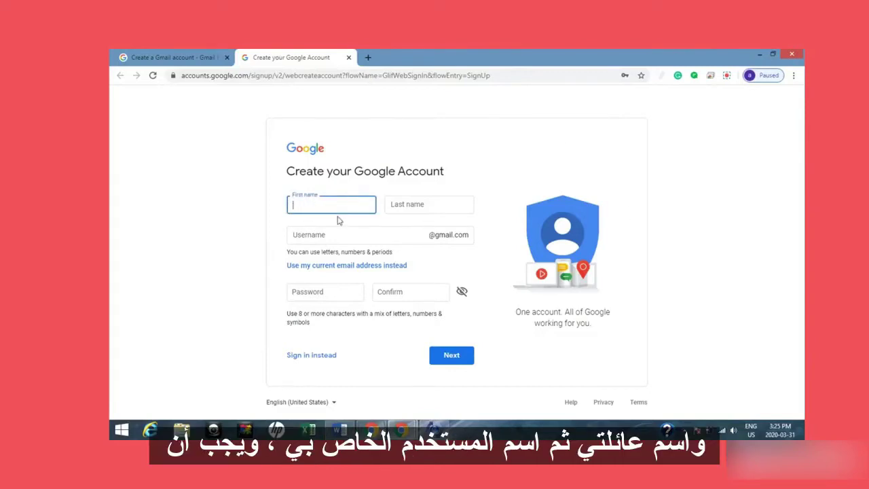
pyautogui.press('Tab')
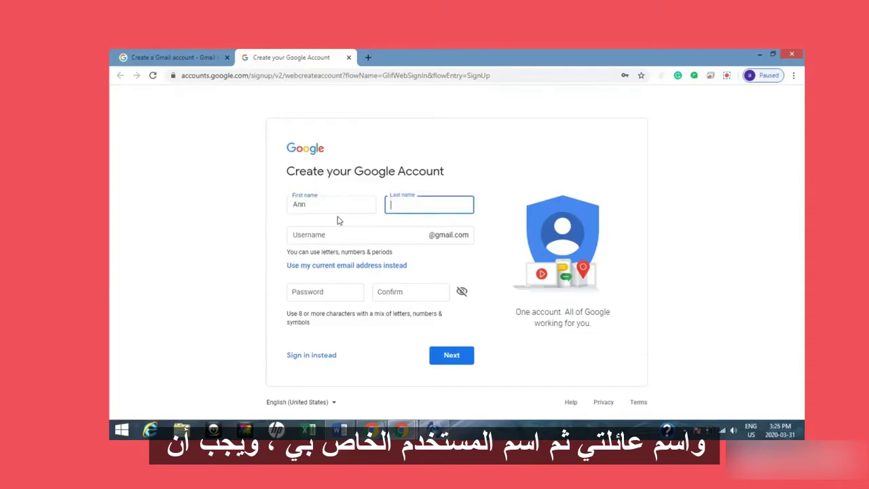
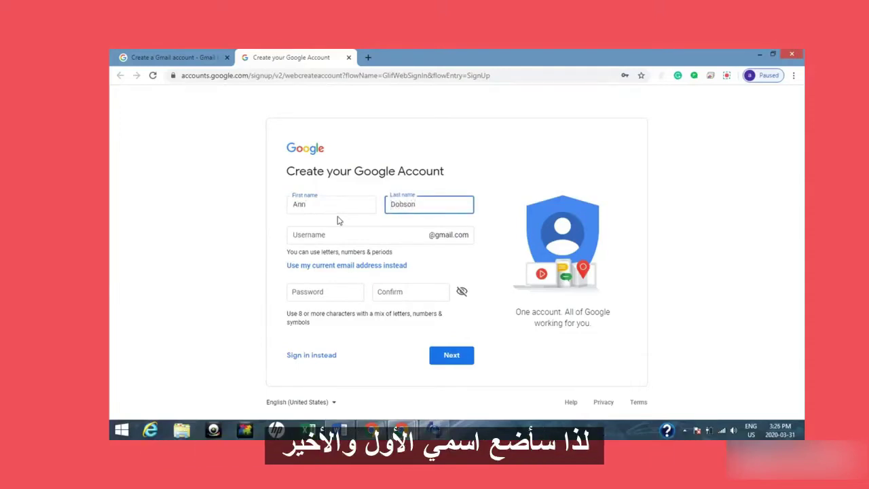
pyautogui.click(327, 235)
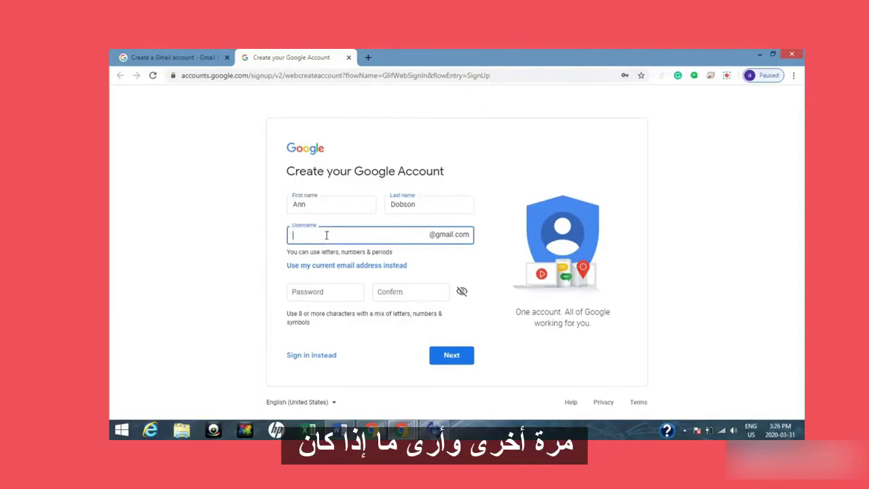
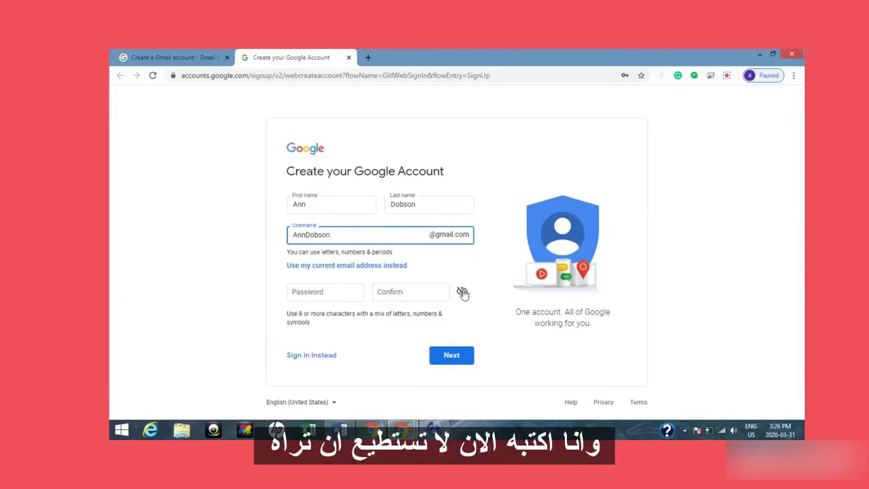
# Type the account password, checking it with the show/hide toggle, and begin the confirmation.
pyautogui.click(333, 294)
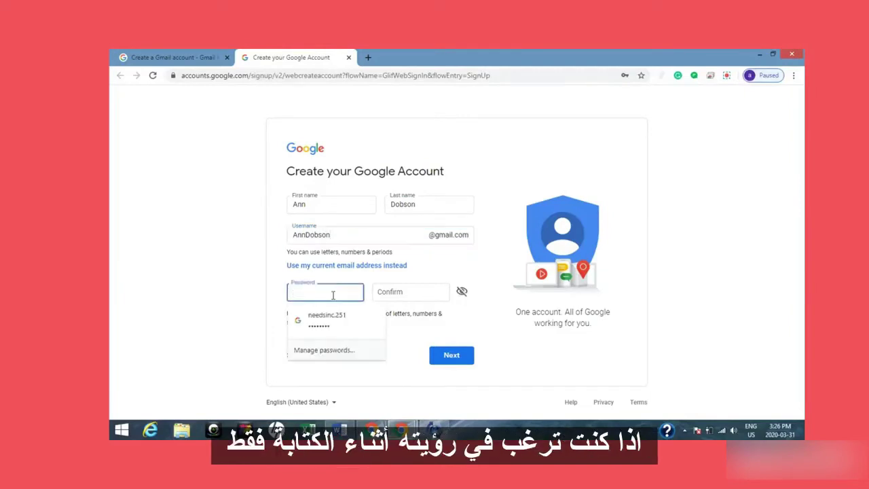
pyautogui.write('a***')
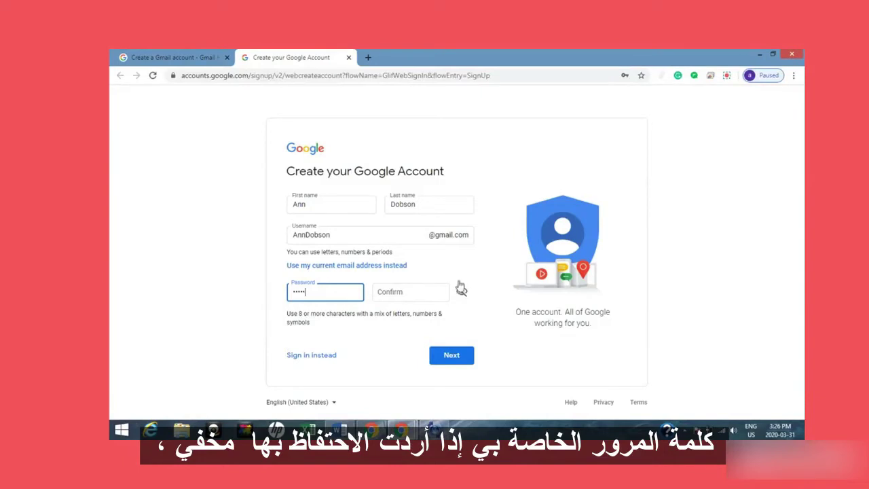
pyautogui.click(461, 293)
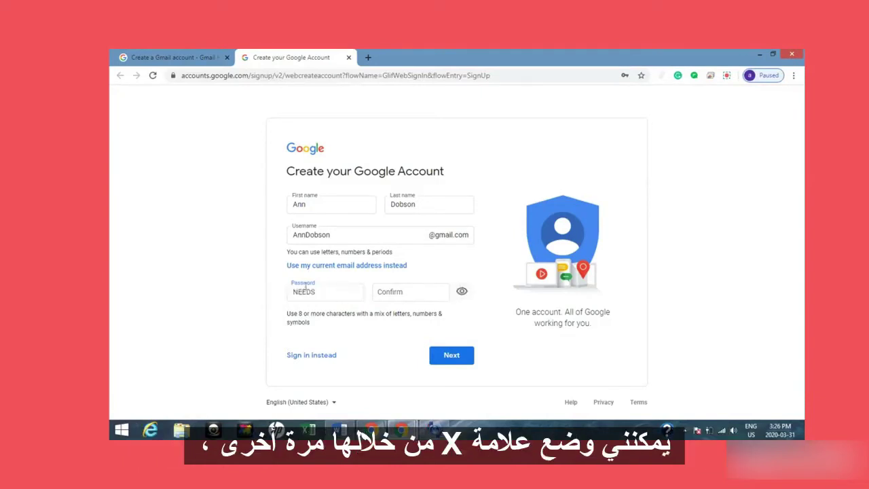
pyautogui.click(330, 295)
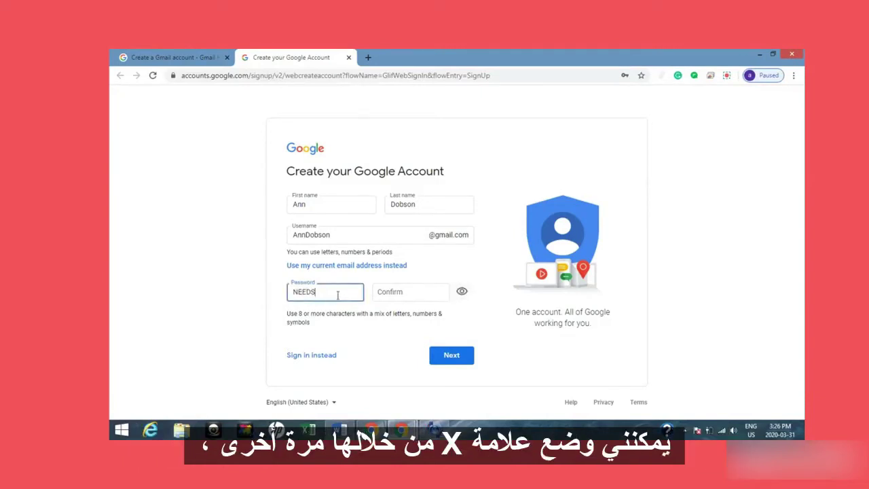
pyautogui.click(463, 294)
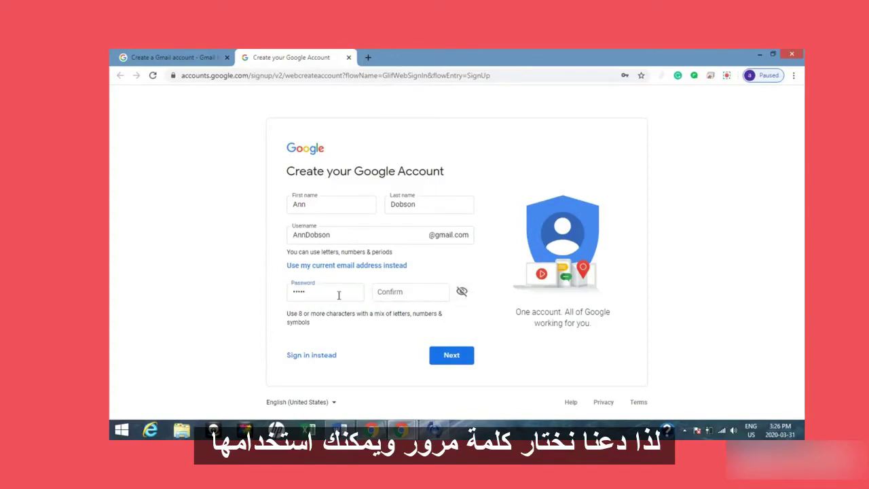
pyautogui.doubleClick(299, 292)
pyautogui.press('BackSpace')
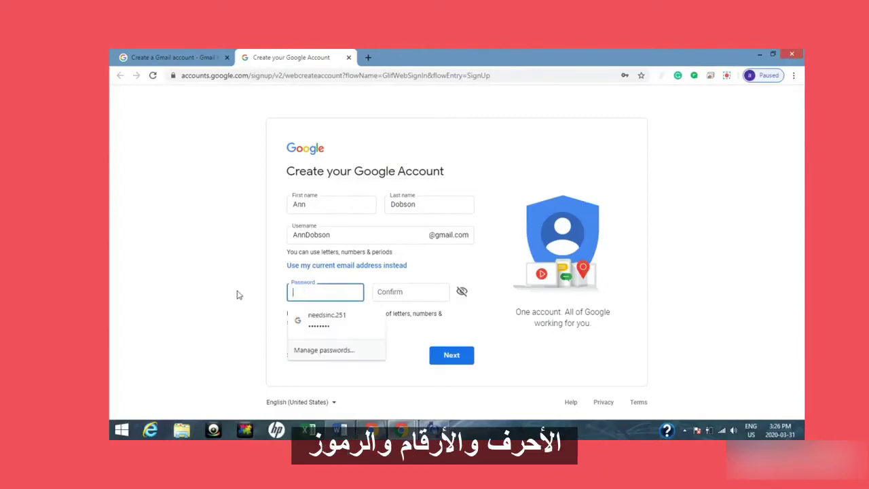
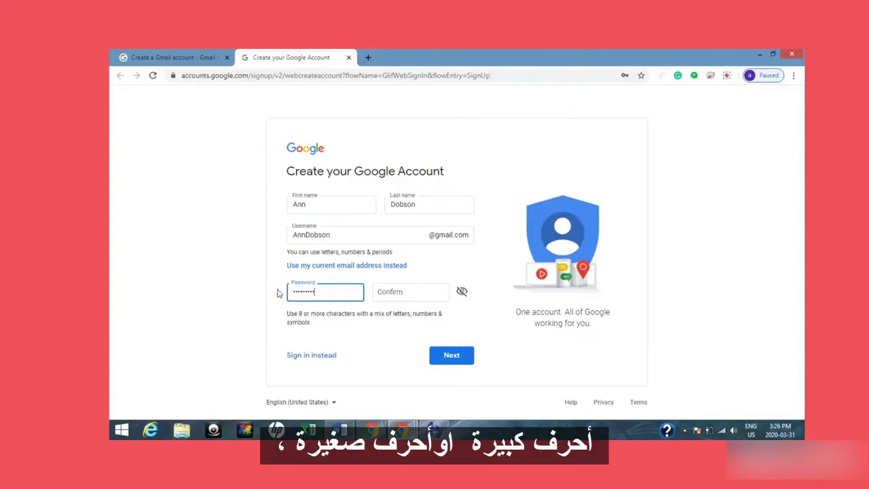
pyautogui.click(391, 288)
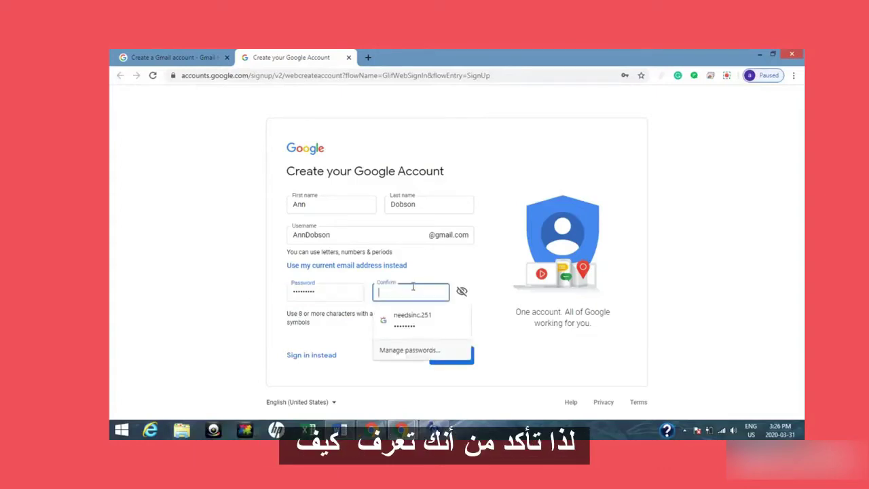
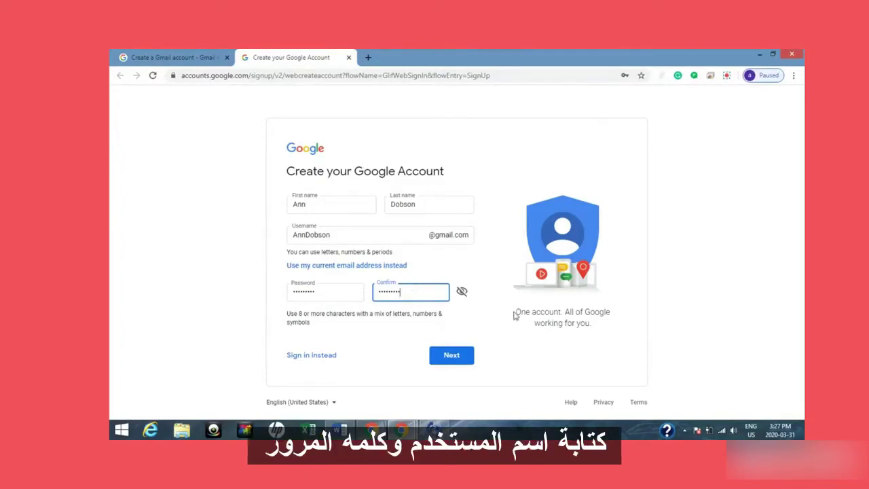
pyautogui.click(493, 333)
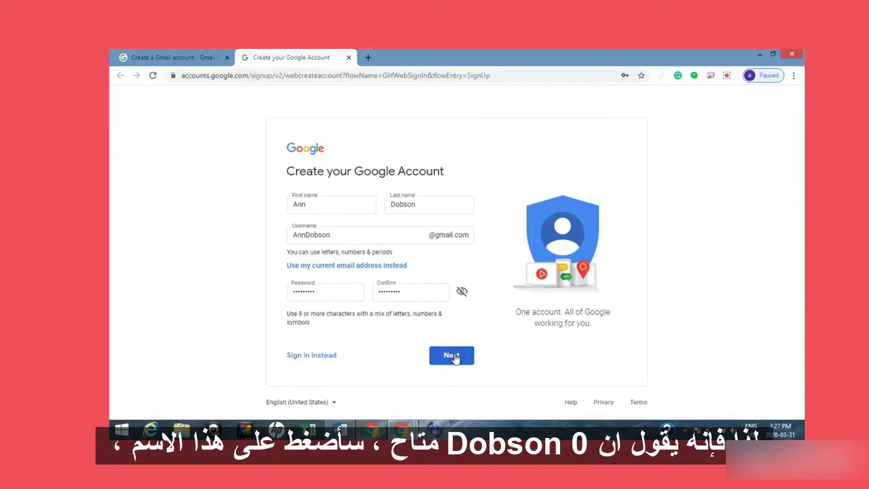
# Submit the form, accept the first suggested available username, and submit again.
pyautogui.click(451, 356)
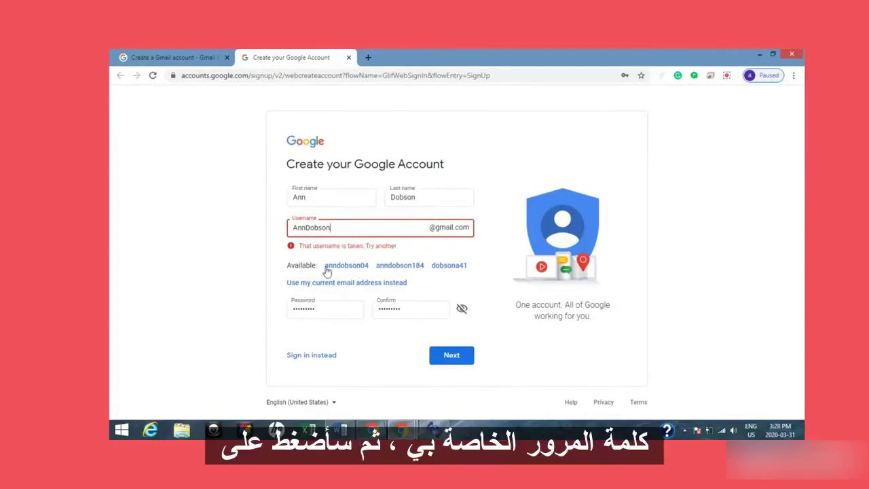
pyautogui.click(345, 268)
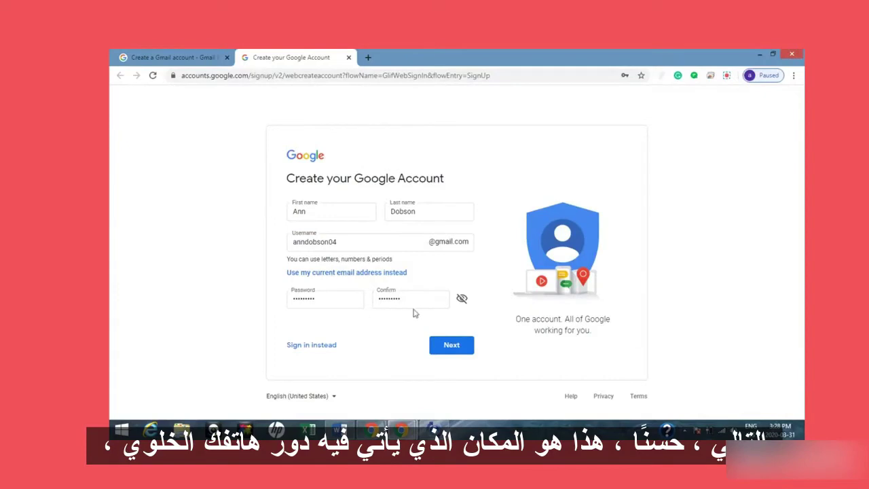
pyautogui.click(456, 347)
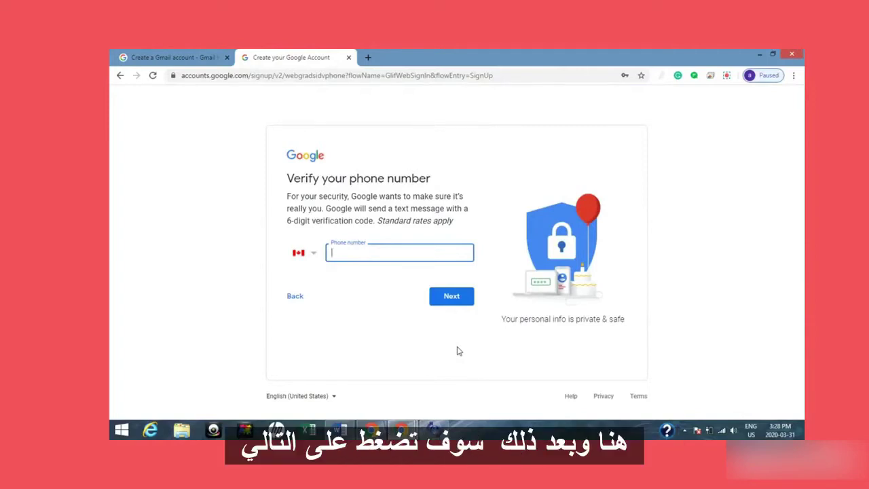
# Enter the first digits of the phone number, then switch to the Word screenshots document.
pyautogui.write('204')
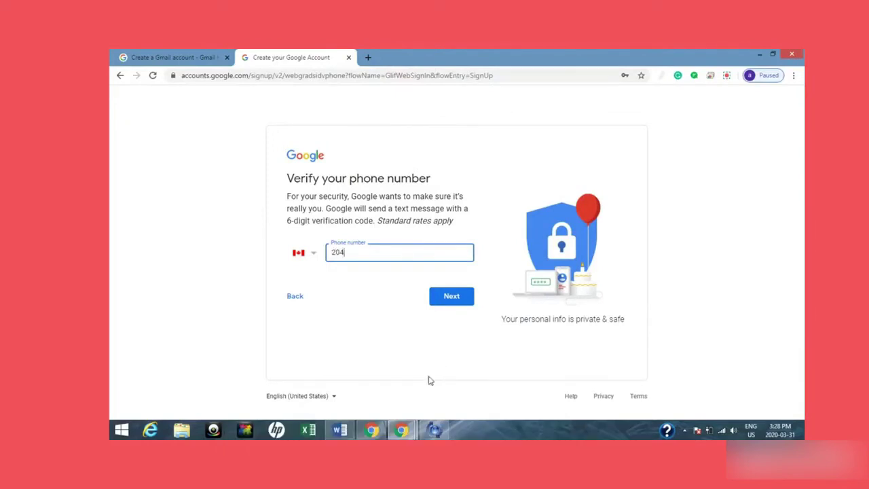
pyautogui.click(339, 429)
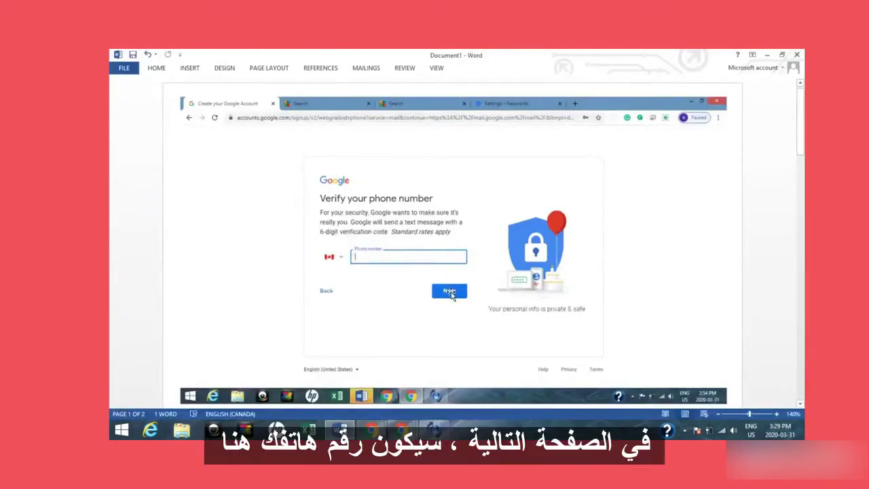
# Select the pasted screenshot and scroll to the verification-code screenshot in Word.
pyautogui.click(451, 294)
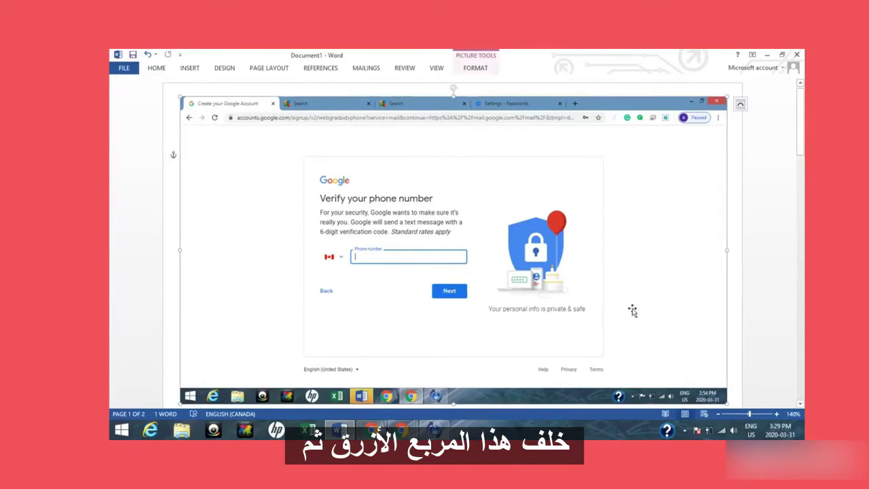
pyautogui.scroll(-8, 633, 311)
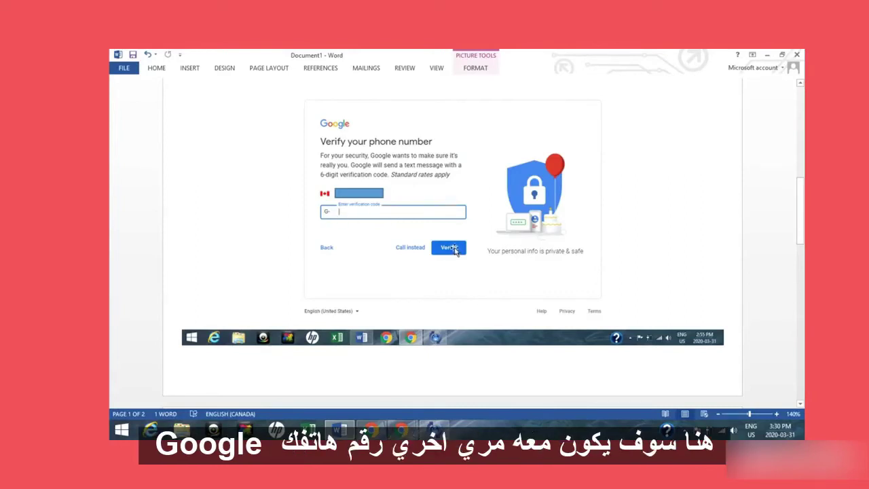
# Scroll down to page 2 of the Word document's signup screenshots.
pyautogui.scroll(-8, 454, 250)
pyautogui.scroll(-4, 454, 250)
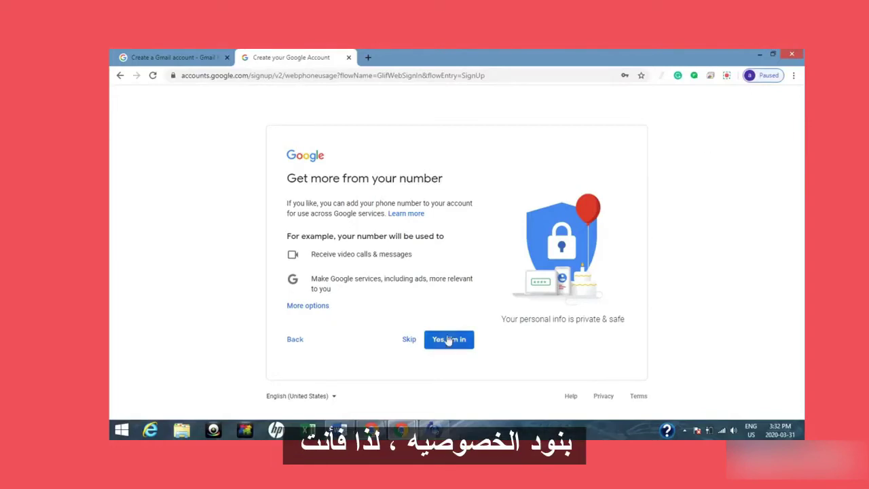
# Skip the 'Get more from your number' page, read through Privacy and Terms, and agree.
pyautogui.click(409, 341)
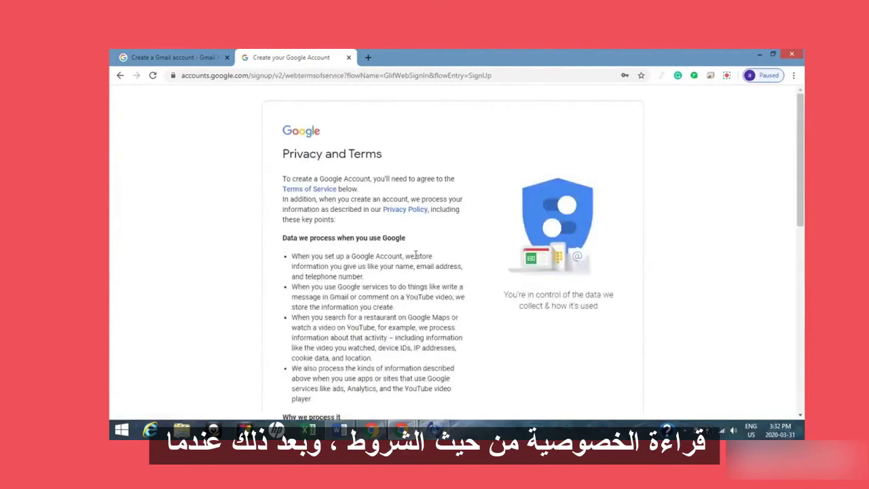
pyautogui.scroll(-1, 420, 235)
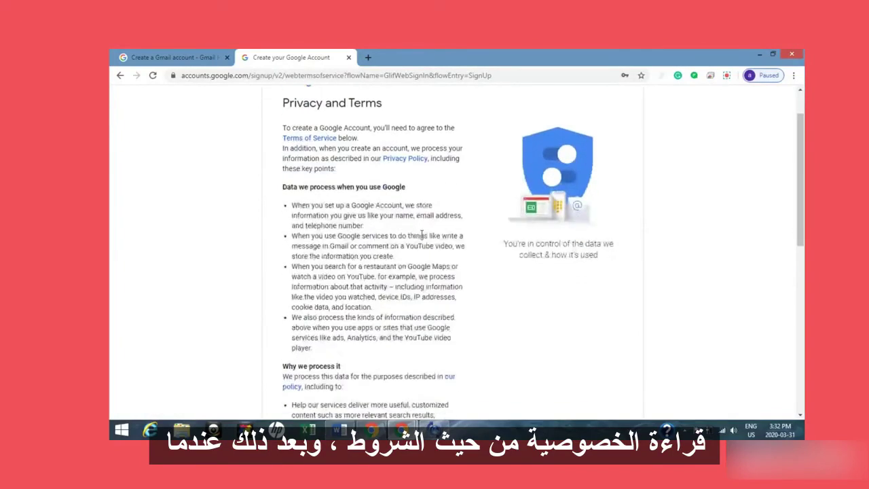
pyautogui.scroll(-1, 397, 229)
pyautogui.scroll(1, 398, 230)
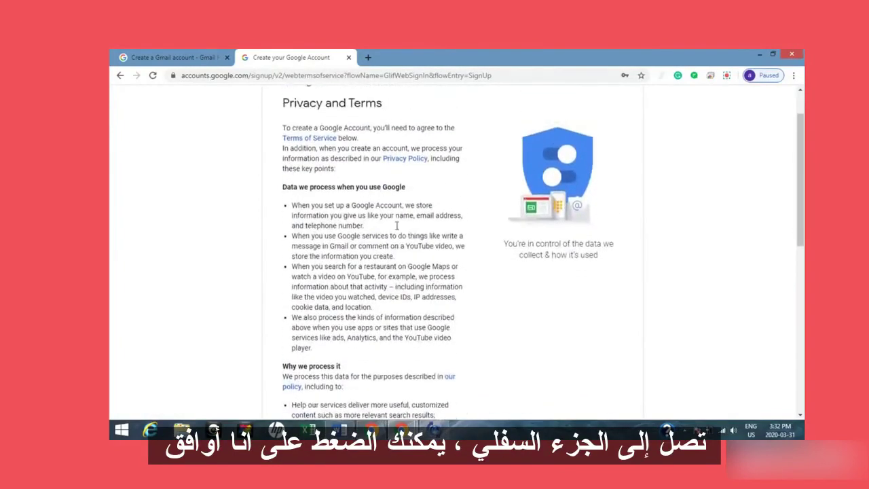
pyautogui.scroll(1, 397, 229)
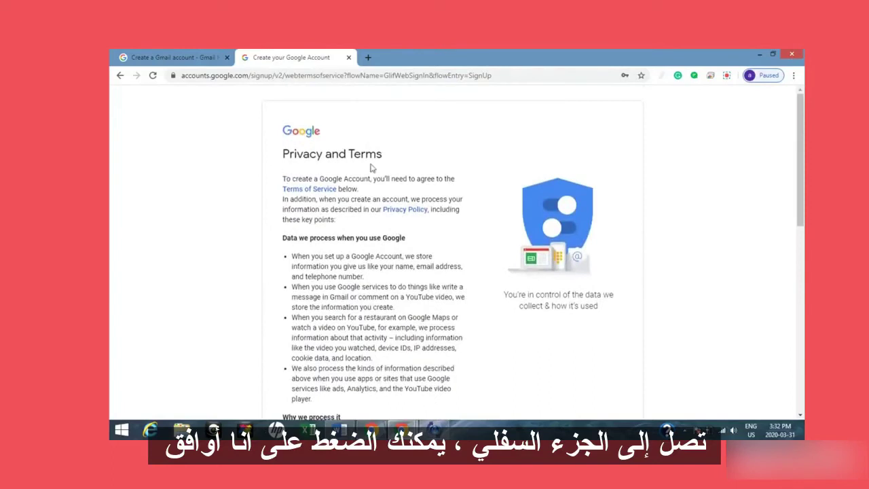
pyautogui.scroll(-2, 368, 169)
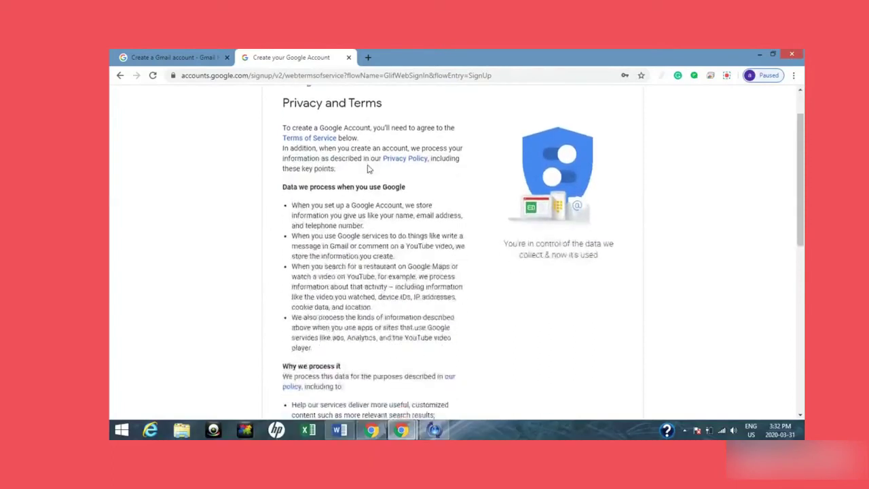
pyautogui.scroll(-1, 368, 165)
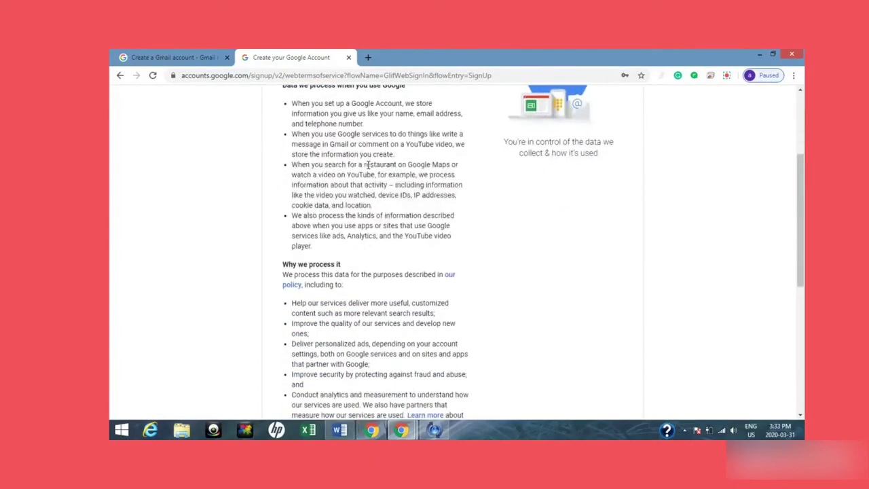
pyautogui.scroll(-5, 367, 165)
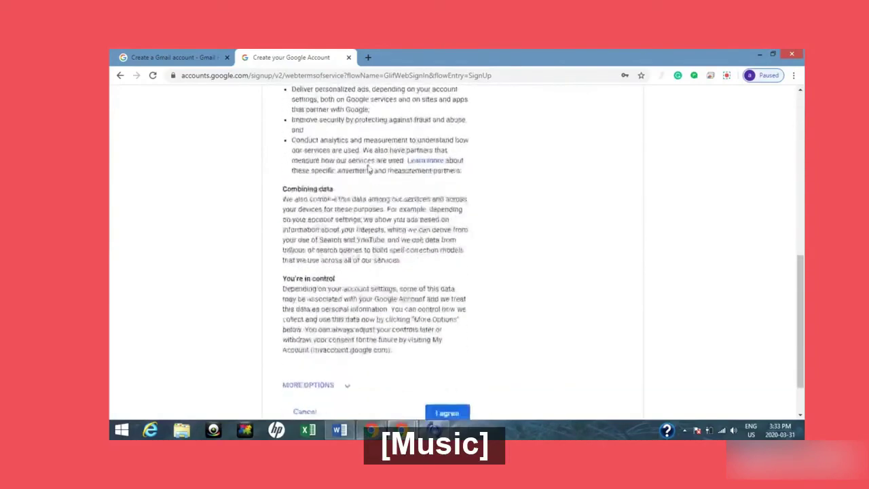
pyautogui.scroll(-2, 368, 168)
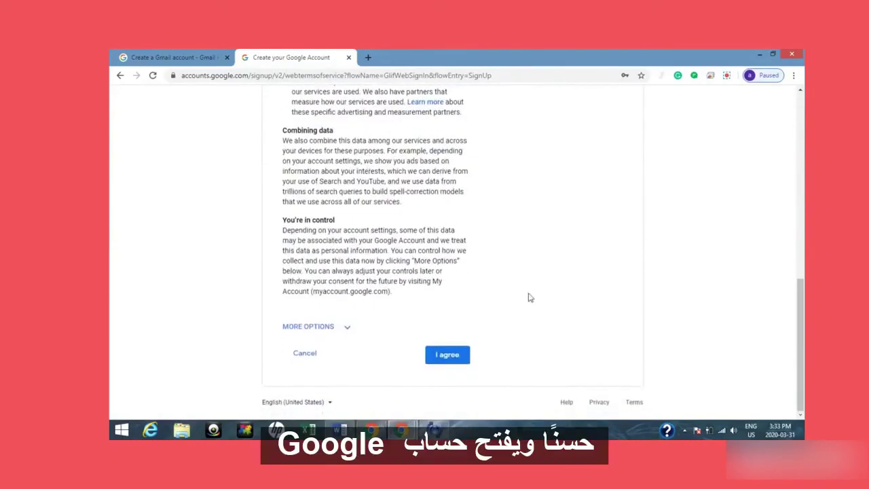
pyautogui.click(436, 359)
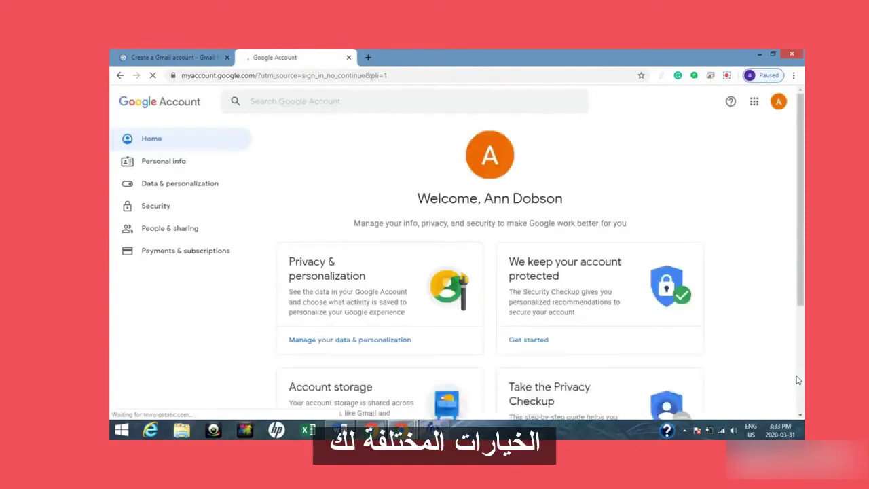
# Launch Gmail in a new tab from the Google apps grid on the account home page.
pyautogui.click(753, 101)
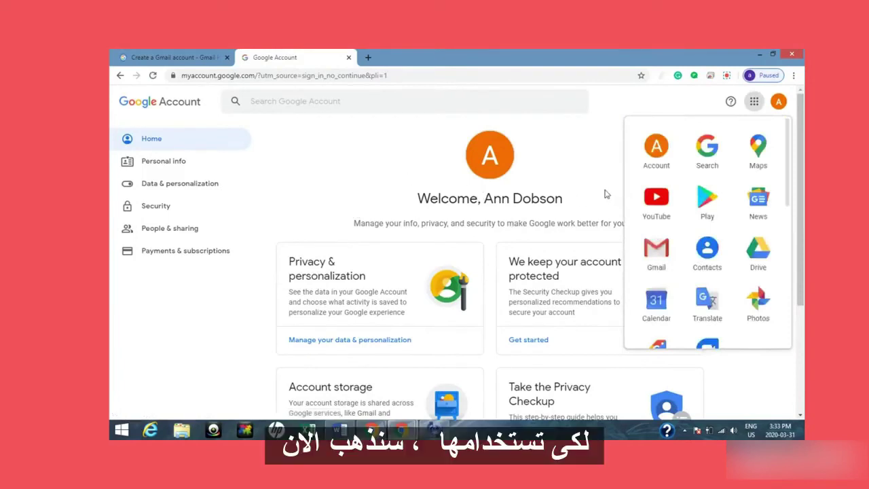
pyautogui.click(607, 160)
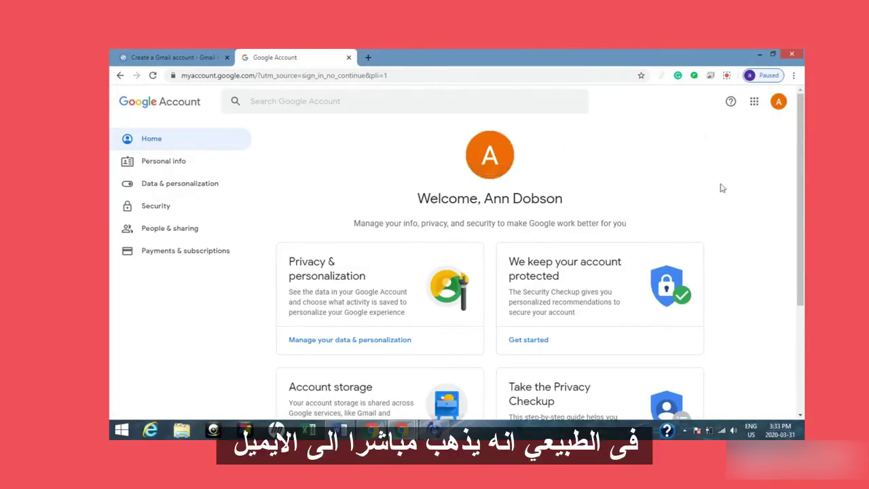
pyautogui.click(754, 101)
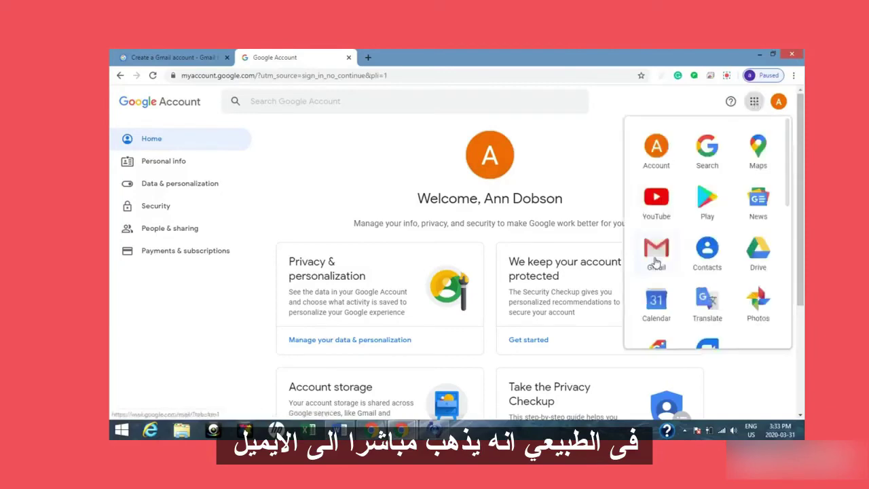
pyautogui.click(655, 250)
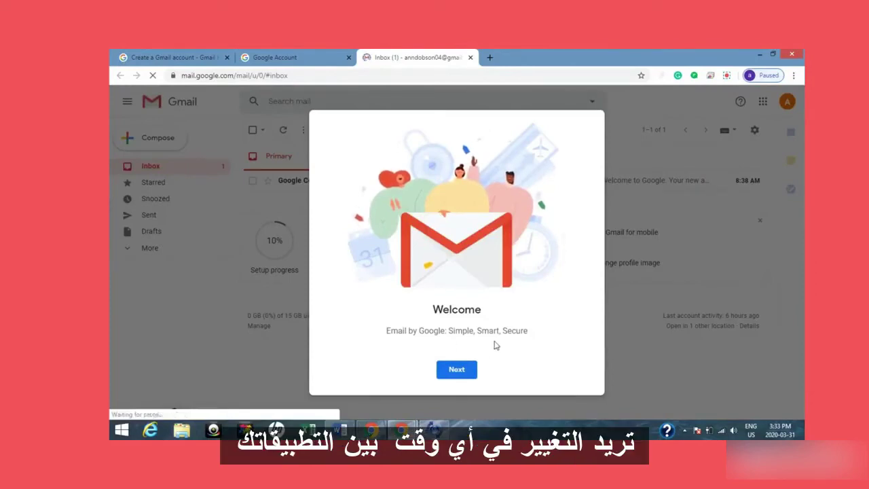
# Finish Gmail's welcome screens with the Default view and dismiss the email-links permission popup.
pyautogui.click(458, 371)
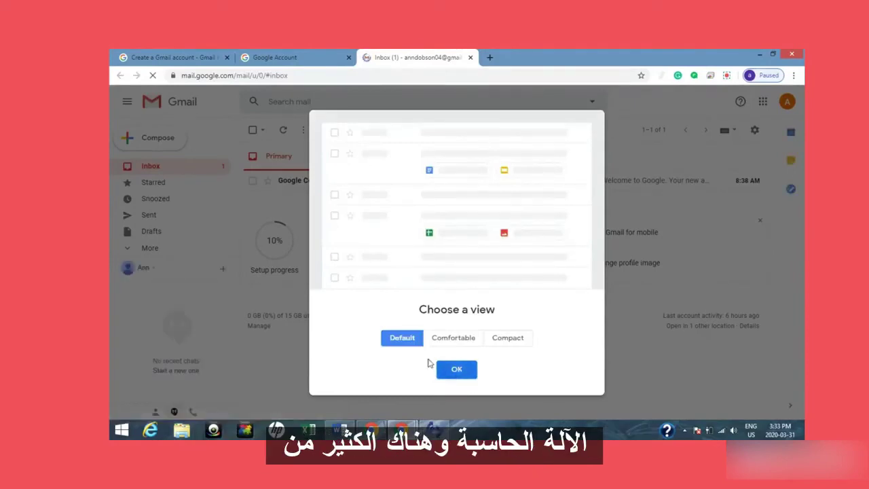
pyautogui.click(458, 370)
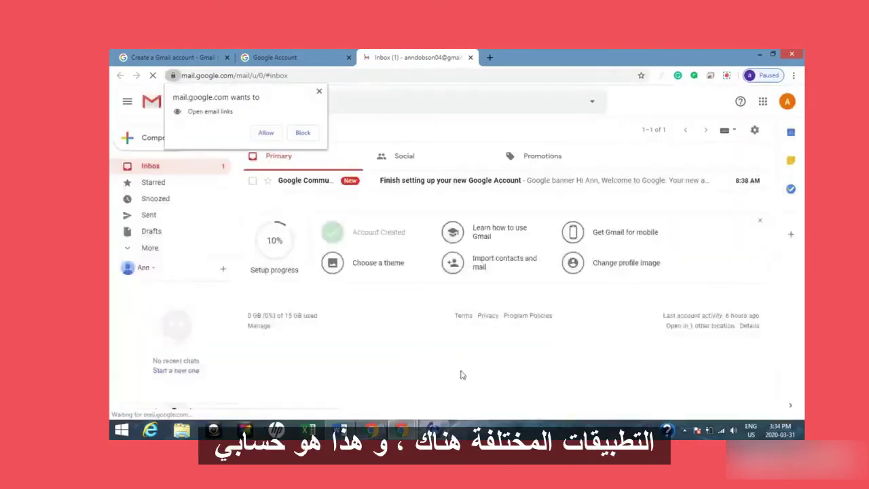
pyautogui.click(319, 91)
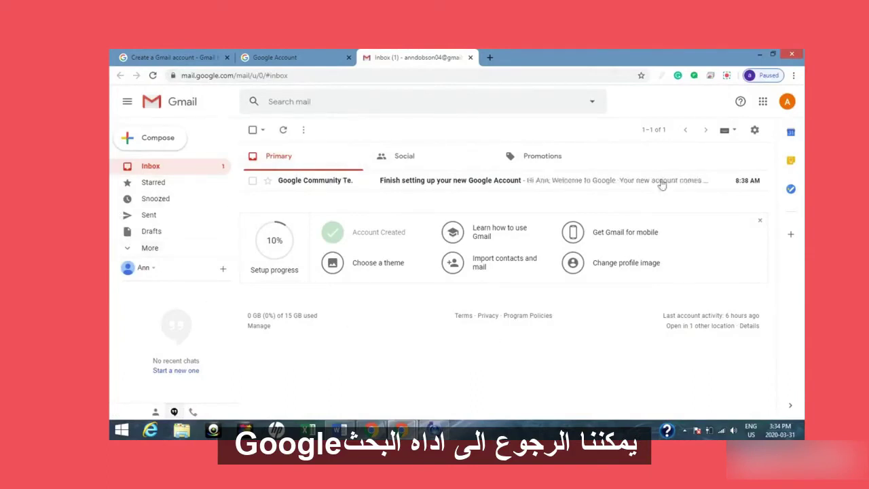
# Open Google Search in a new tab from the apps grid, then launch Google Calendar from it.
pyautogui.click(763, 102)
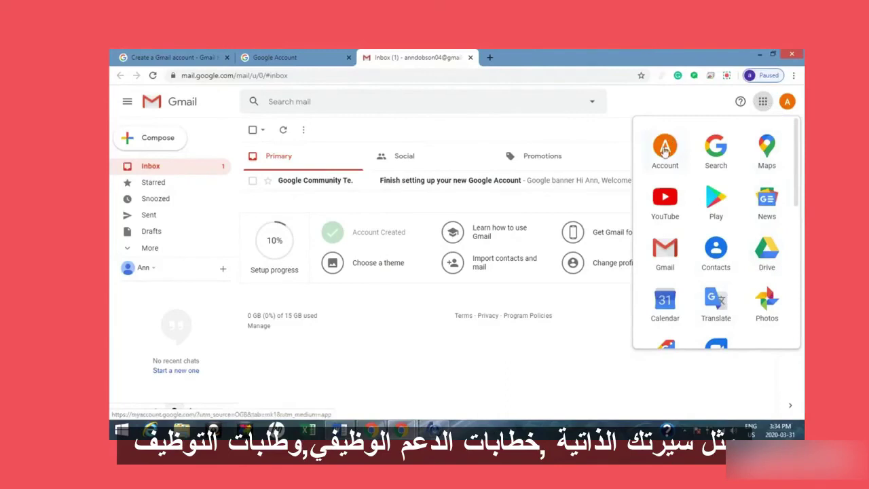
pyautogui.click(717, 147)
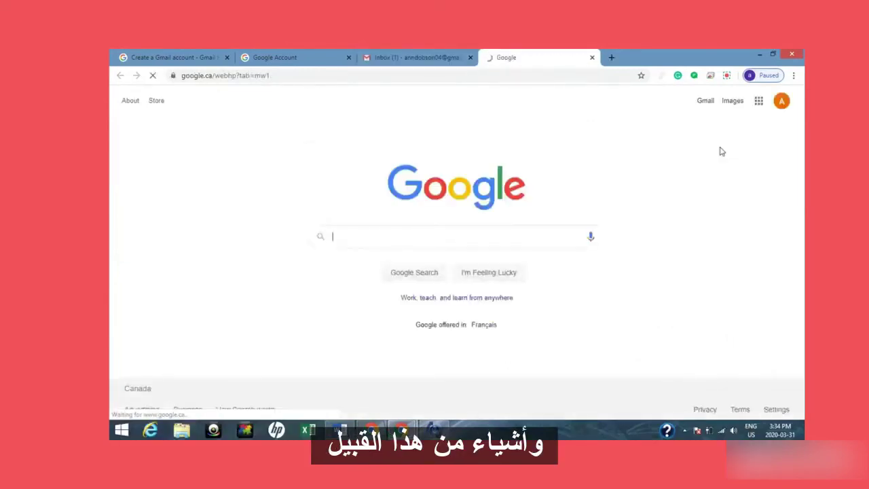
pyautogui.click(758, 102)
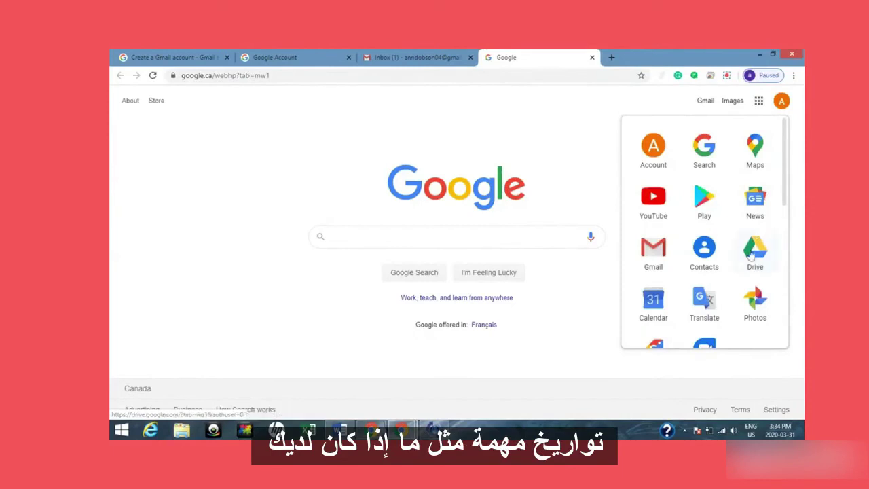
pyautogui.scroll(-1, 759, 250)
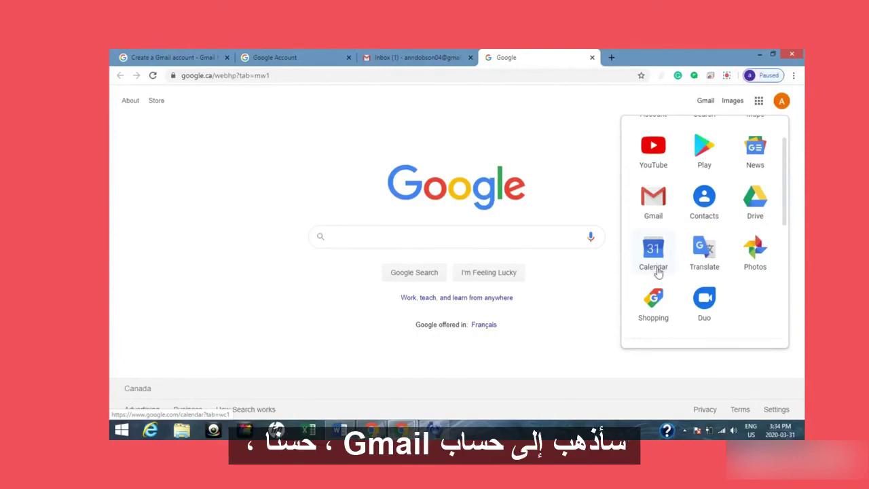
pyautogui.click(658, 249)
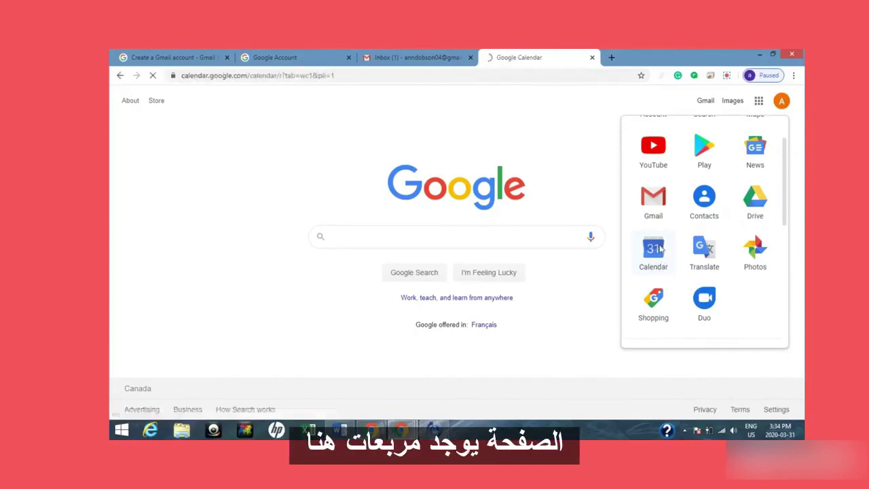
# Launch Gmail in a fifth tab from Calendar's Google apps grid.
pyautogui.click(763, 102)
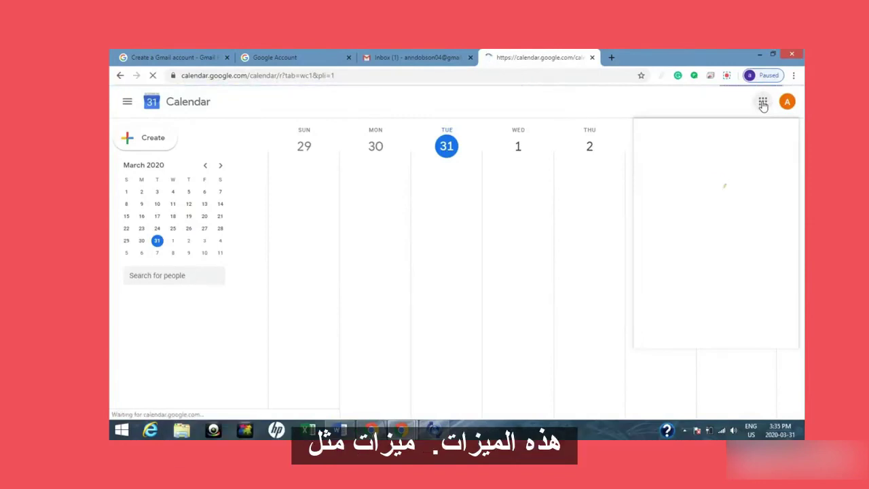
pyautogui.click(665, 258)
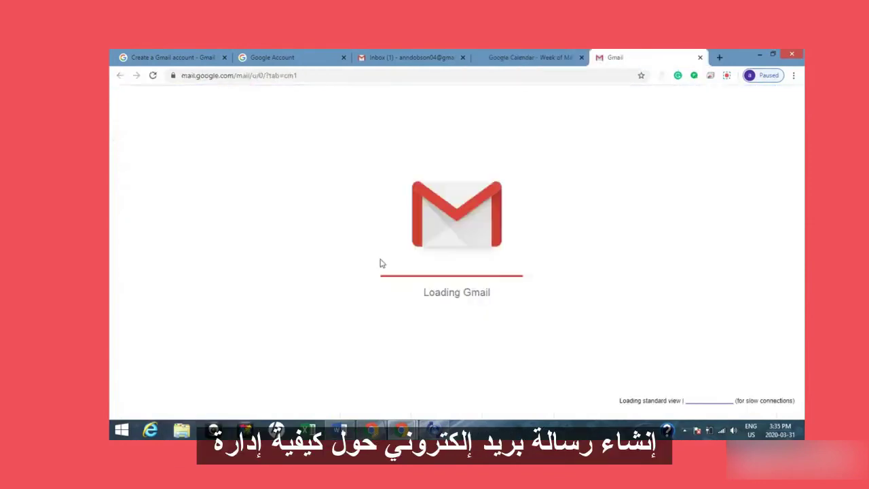